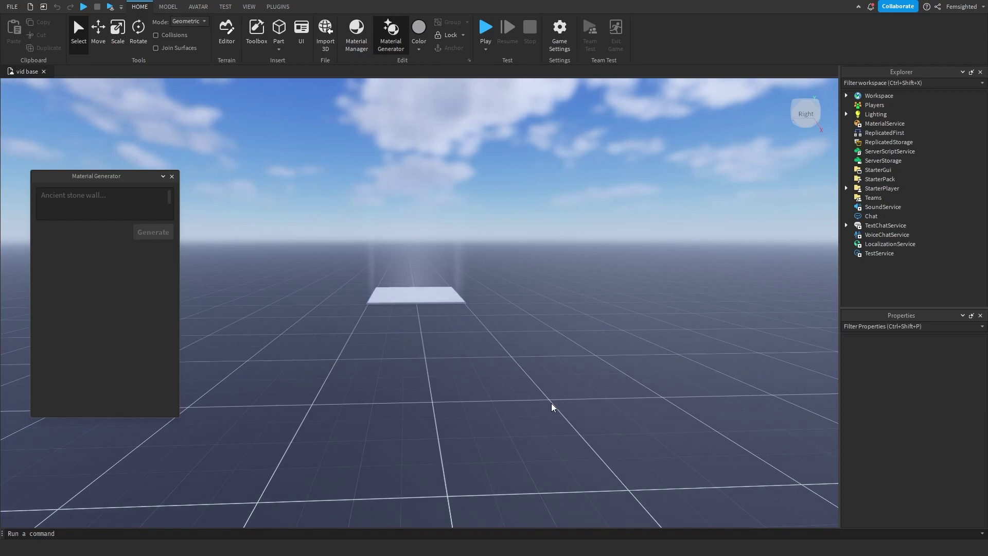
# Insert a block part into the workspace and reposition it on the baseplate
pyautogui.moveTo(279, 284); pyautogui.dragTo(279, 284, button='right')
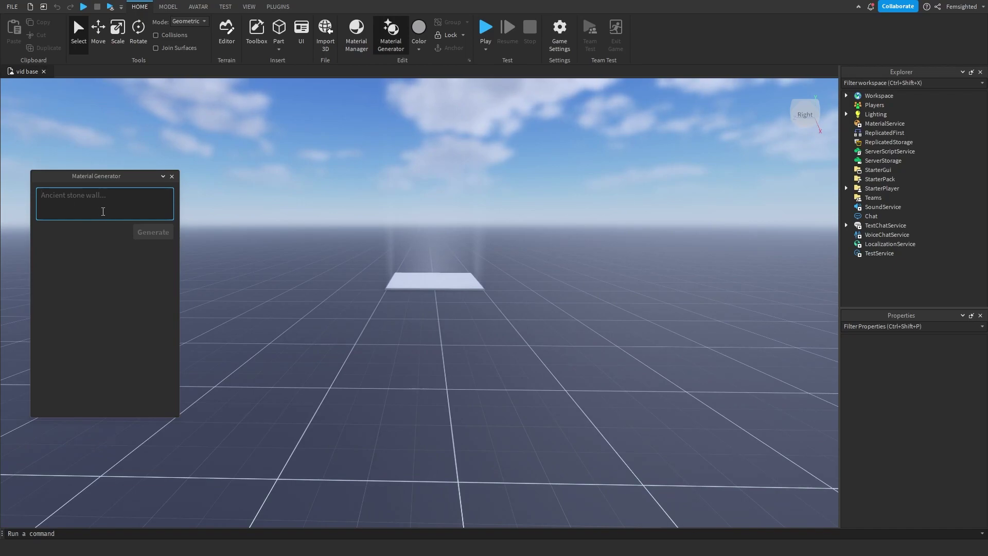
pyautogui.moveTo(378, 309); pyautogui.dragTo(357, 319, button='right')
pyautogui.click(286, 29)
pyautogui.moveTo(478, 355); pyautogui.dragTo(456, 313, button='right')
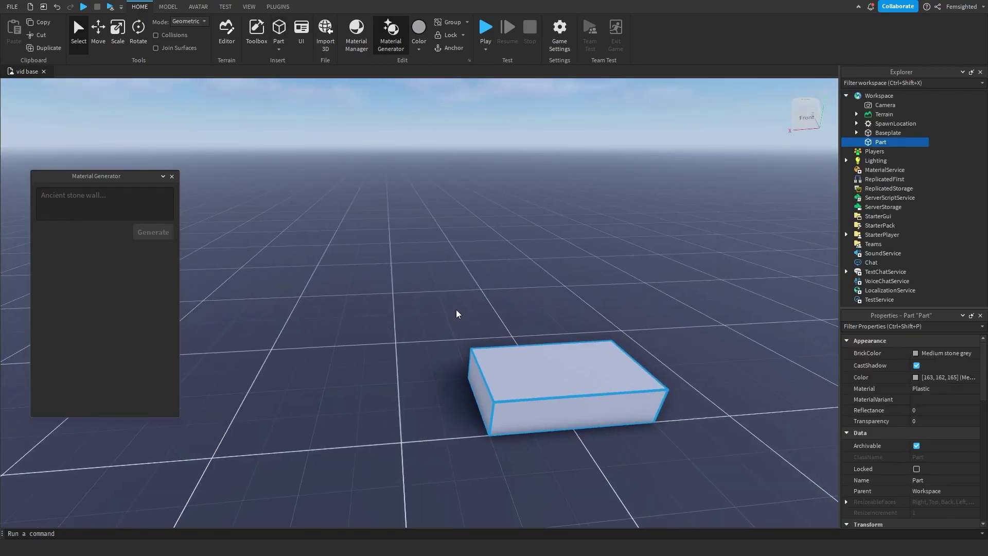
pyautogui.moveTo(524, 379); pyautogui.dragTo(539, 422, button='right')
pyautogui.moveTo(516, 426); pyautogui.dragTo(445, 450)
# Scale the block part sideways and upward into a tall wall
pyautogui.scroll(-4, 445, 450)
pyautogui.click(117, 37)
pyautogui.moveTo(403, 367); pyautogui.dragTo(314, 400)
pyautogui.moveTo(426, 334); pyautogui.dragTo(414, 216)
pyautogui.moveTo(414, 216); pyautogui.dragTo(388, 232, button='right')
# Duplicate the wall part and reshape the copy into a long, flat floor slab beside the wall
pyautogui.hotkey('ctrl', 'd')
pyautogui.moveTo(270, 313); pyautogui.dragTo(331, 311)
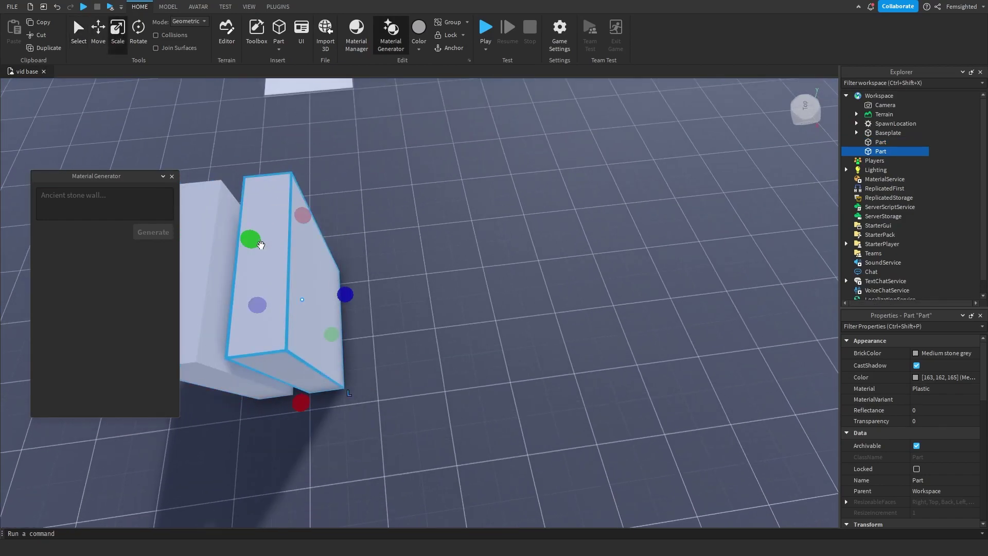
pyautogui.moveTo(257, 242); pyautogui.dragTo(311, 311)
pyautogui.moveTo(362, 319); pyautogui.dragTo(560, 285)
pyautogui.click(564, 252)
pyautogui.moveTo(563, 252); pyautogui.dragTo(563, 253, button='right')
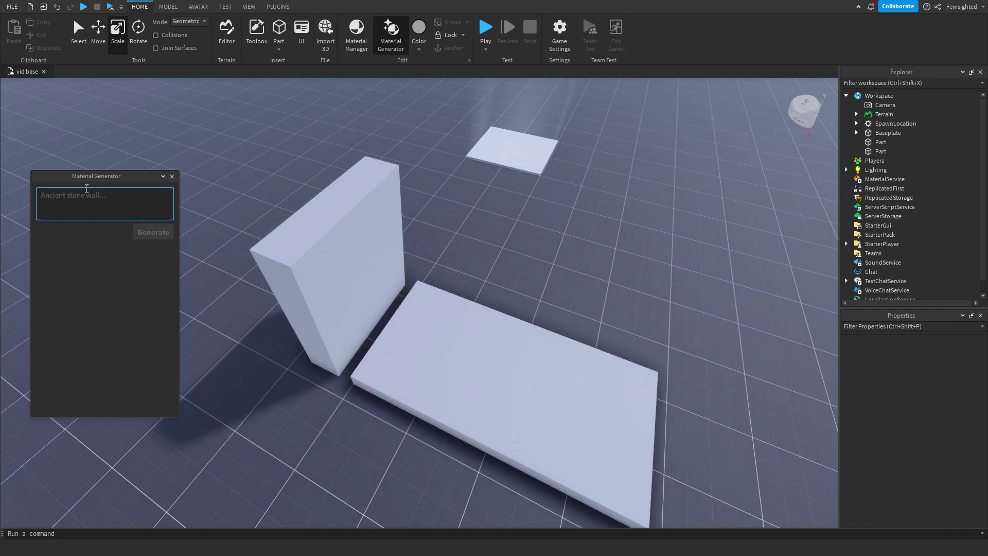
# Check the Material Generator entry in the Beta Features list and close the list
pyautogui.click(10, 5)
pyautogui.click(30, 180)
pyautogui.scroll(-2, 437, 303)
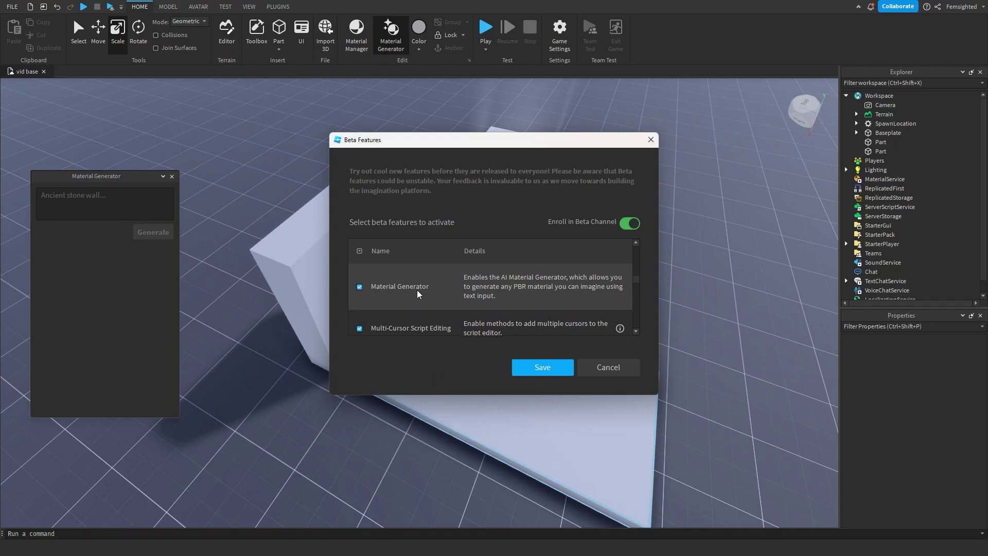
pyautogui.click(649, 139)
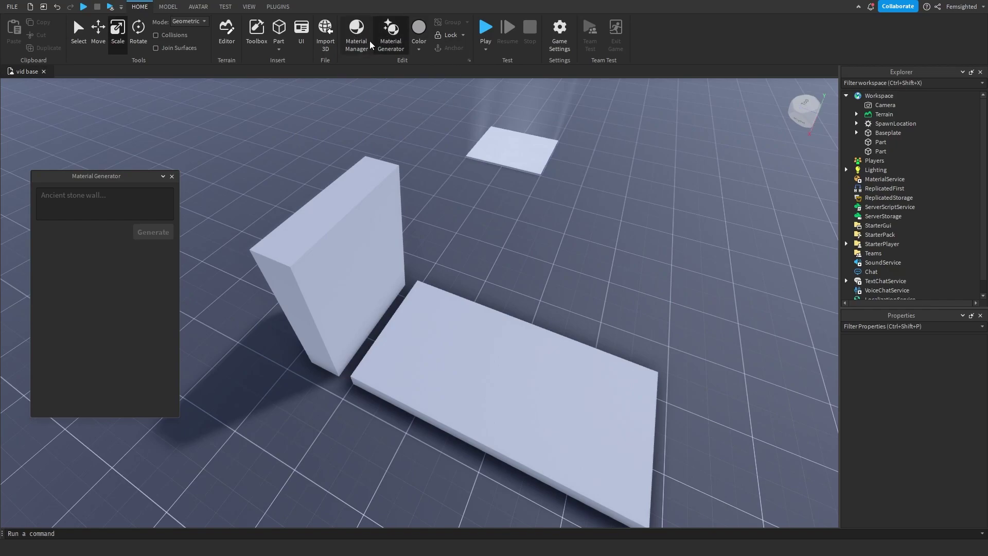
pyautogui.click(168, 6)
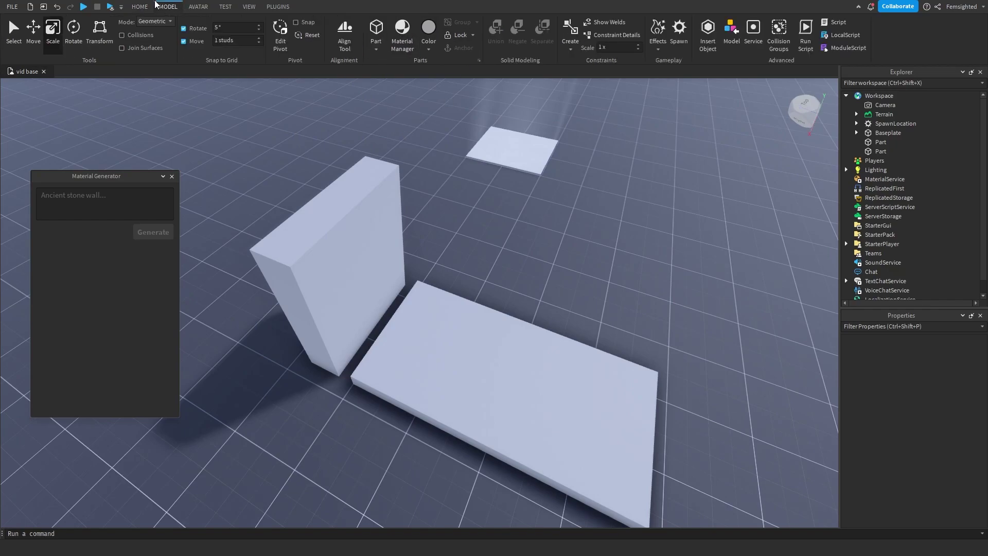
pyautogui.click(139, 7)
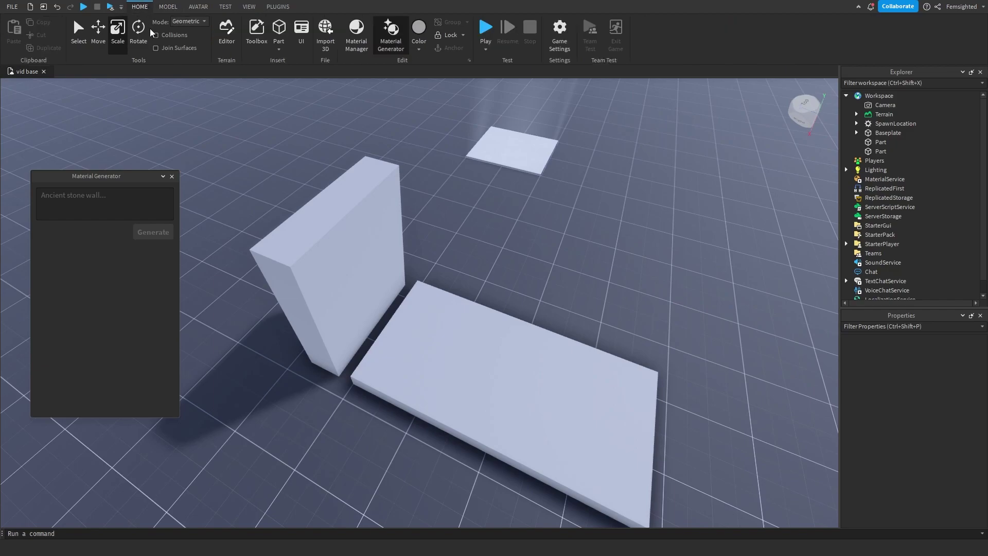
pyautogui.click(168, 6)
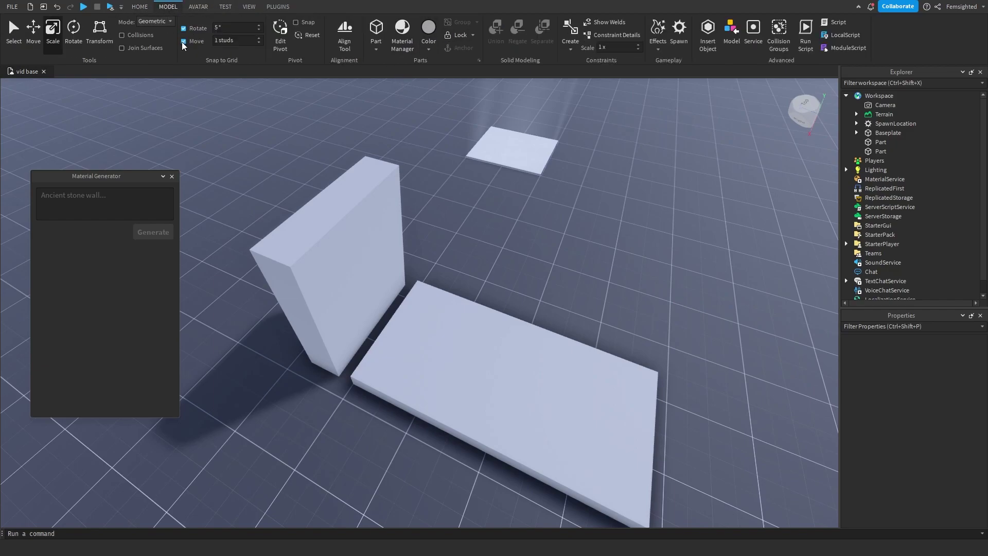
pyautogui.click(147, 5)
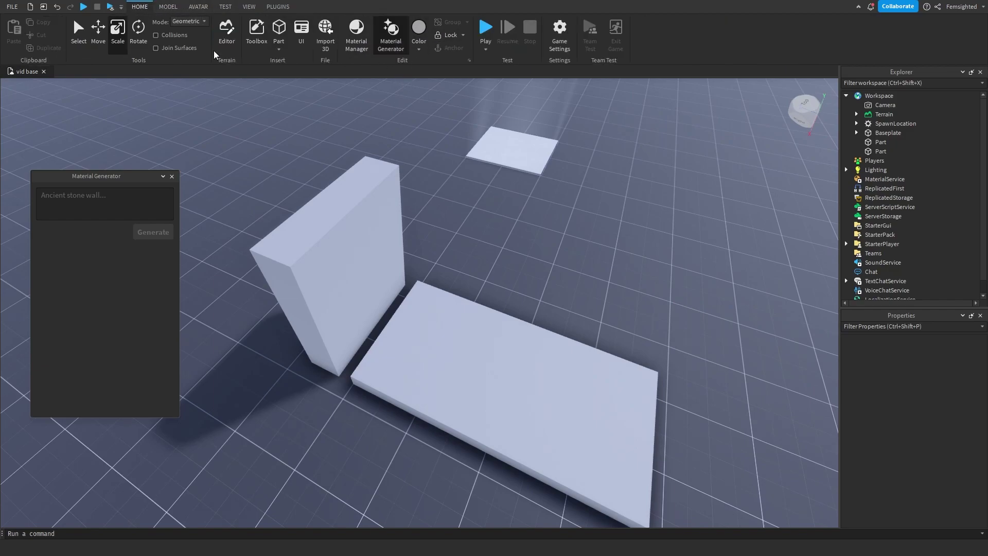
# Generate material variations from the prompt "Rich yellow sand"
pyautogui.moveTo(502, 235); pyautogui.dragTo(504, 240, button='right')
pyautogui.click(84, 204)
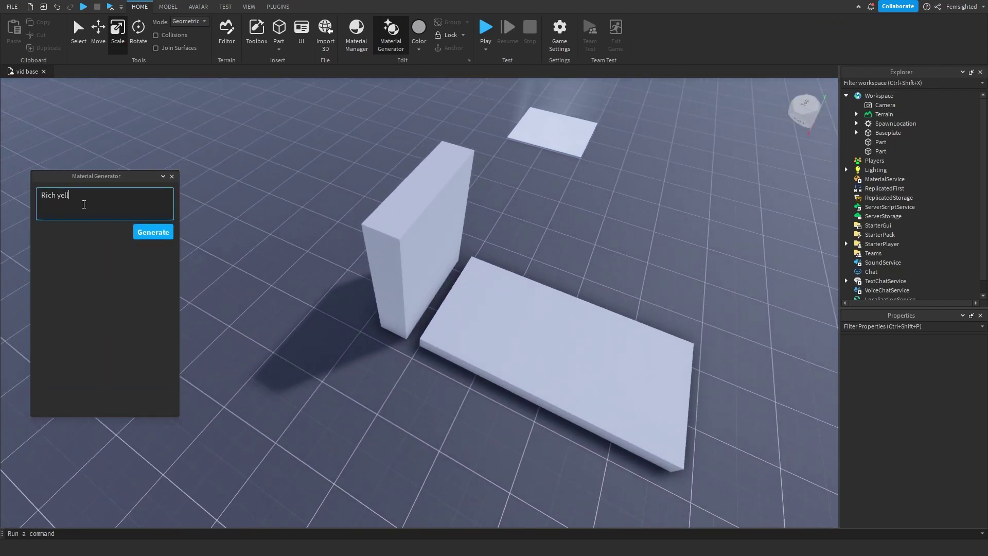
pyautogui.write('Rich yellow s')
pyautogui.write('and')
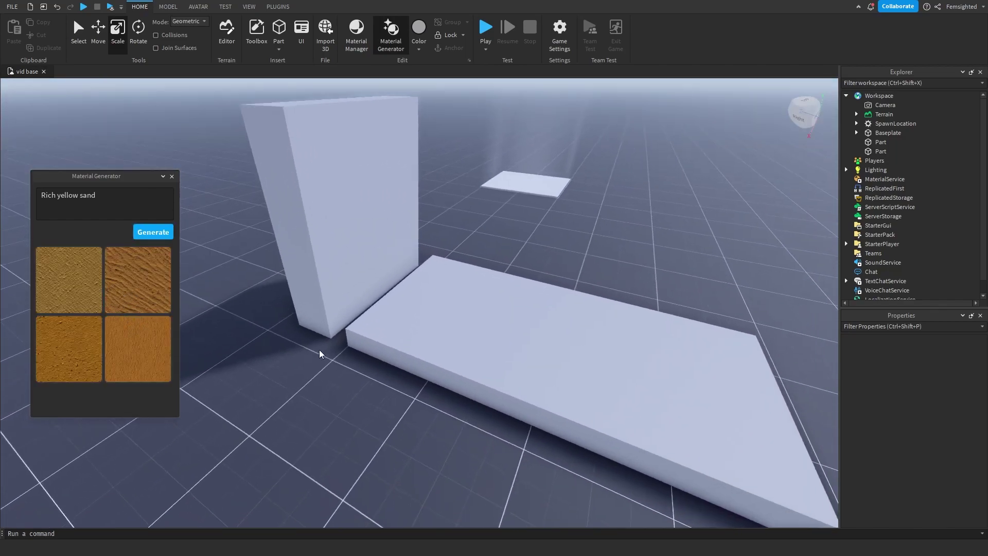
# Preview the rippled sand variation on the floor slab and the wall with the Organic pattern
pyautogui.click(490, 313)
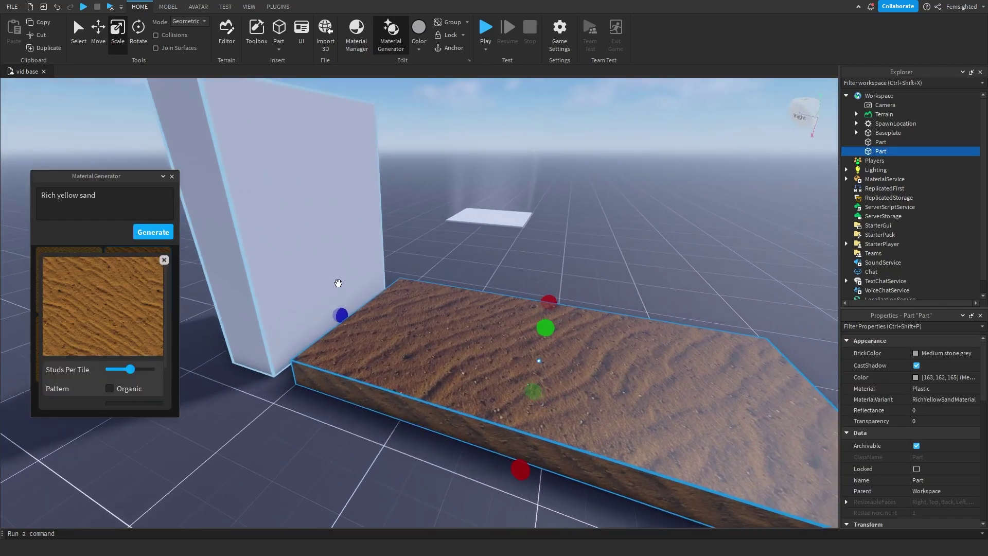
pyautogui.moveTo(338, 282); pyautogui.dragTo(342, 249, button='right')
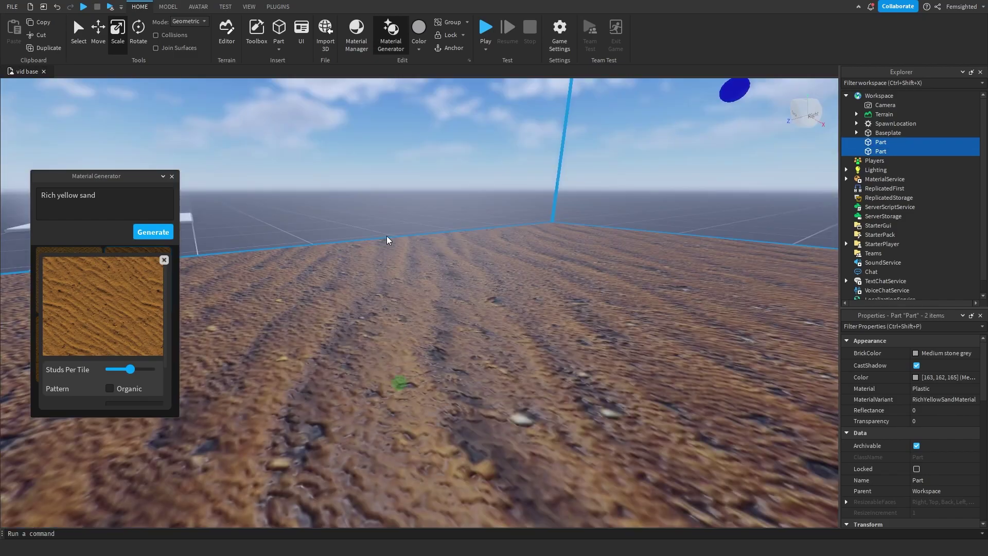
pyautogui.moveTo(387, 236); pyautogui.dragTo(387, 235, button='right')
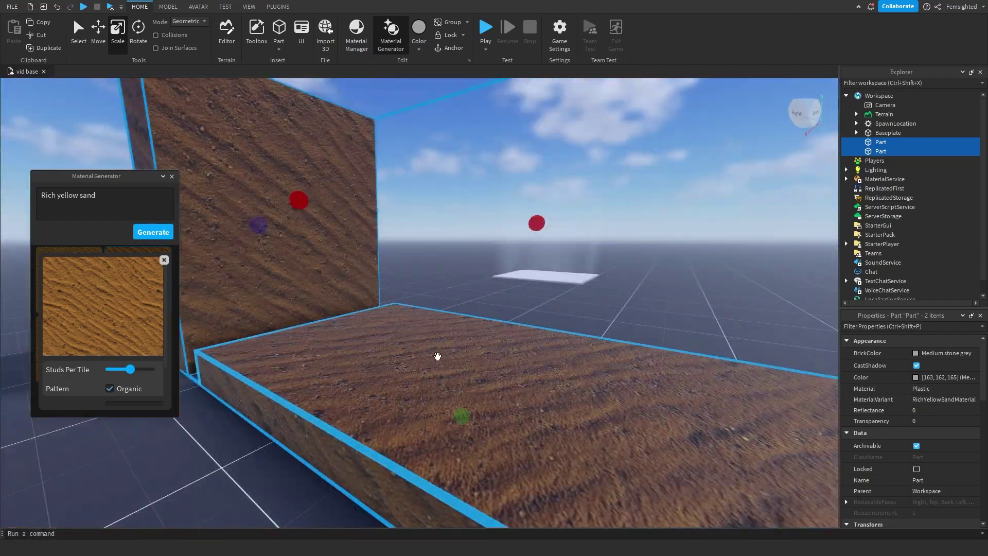
pyautogui.press('w')
pyautogui.moveTo(439, 356); pyautogui.dragTo(439, 356, button='right')
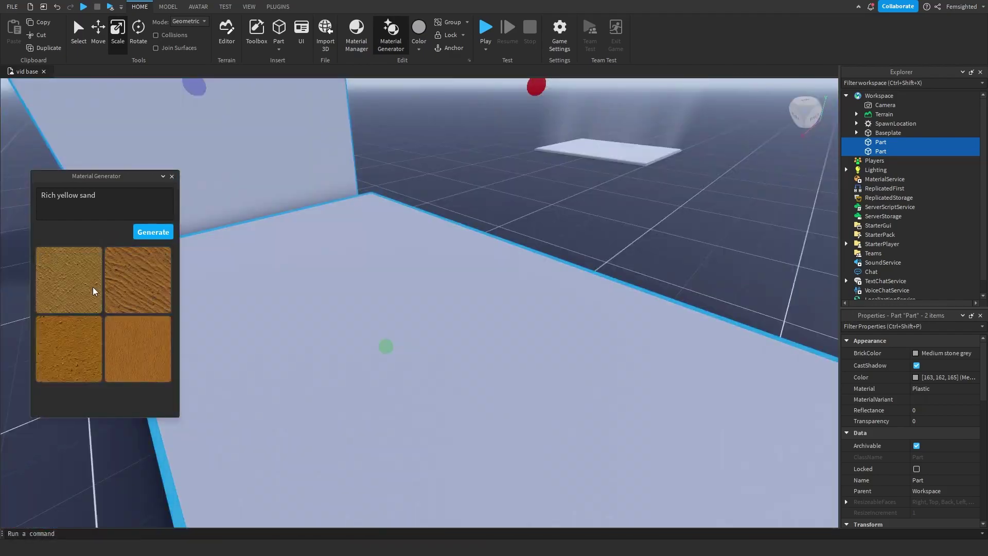
# Preview the coarse, grainy sand variation on both parts and close the preview
pyautogui.click(92, 286)
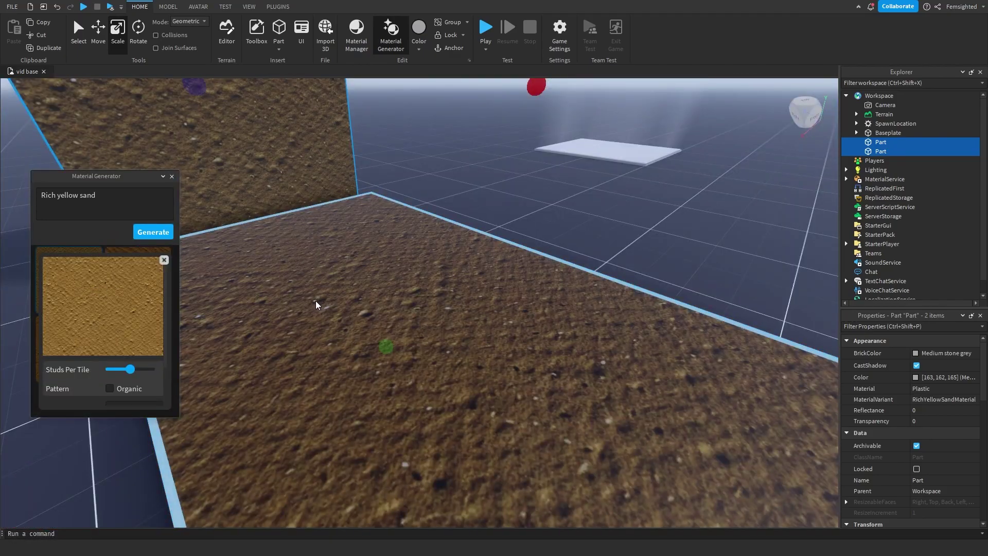
pyautogui.moveTo(316, 300); pyautogui.dragTo(319, 299, button='right')
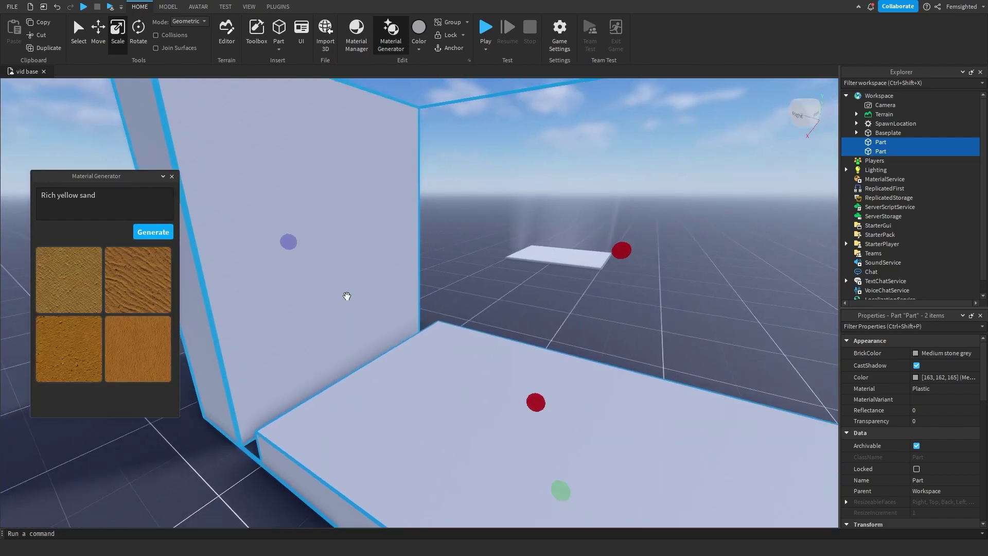
pyautogui.moveTo(347, 293); pyautogui.dragTo(349, 294, button='right')
# Generate materials from the prompt "Gray stone wall" and preview the large-block stone variation on both parts
pyautogui.press('BackSpace')
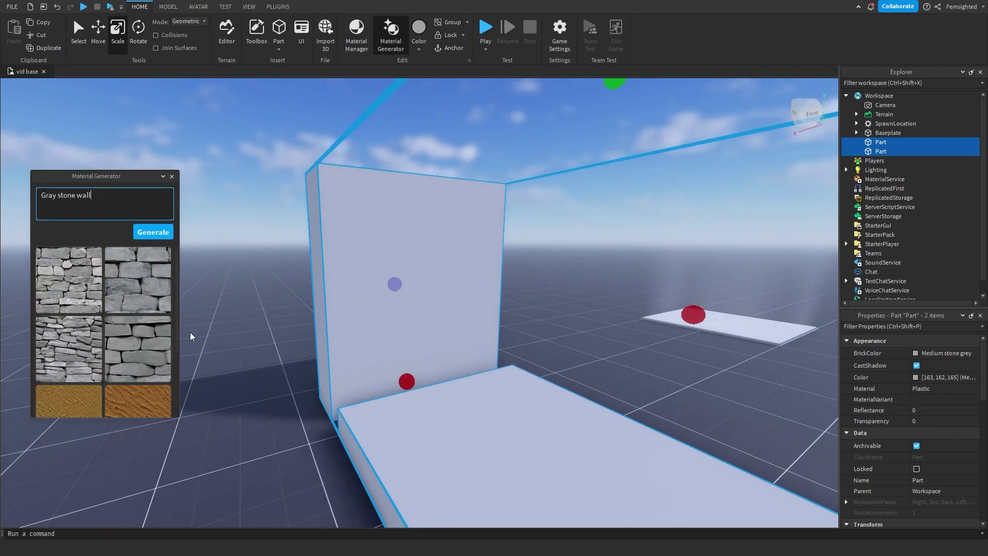
pyautogui.moveTo(206, 320); pyautogui.dragTo(205, 320, button='right')
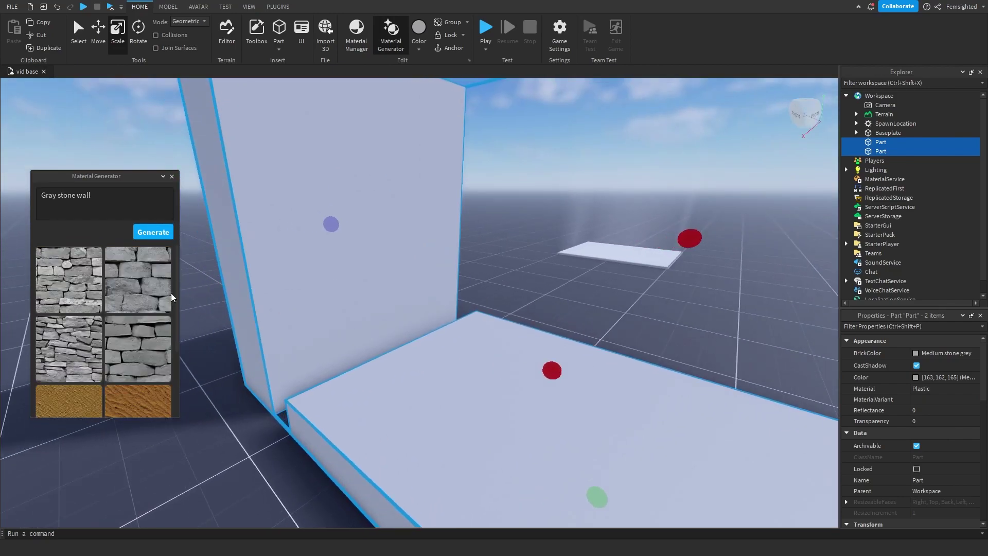
pyautogui.click(157, 292)
pyautogui.press('w')
pyautogui.moveTo(259, 288); pyautogui.dragTo(259, 288, button='right')
pyautogui.press('s')
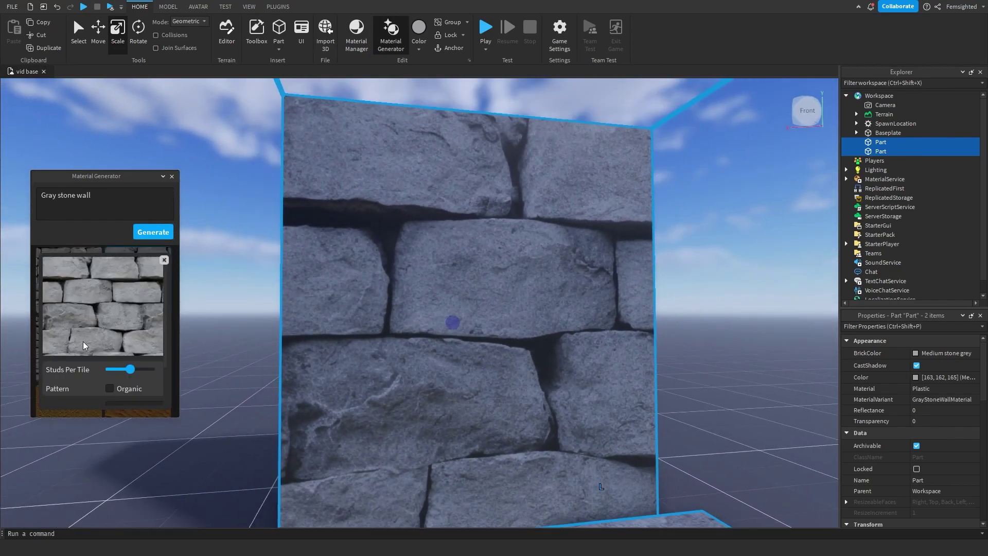
# Lower the stone material's Studs Per Tile to near the minimum so the stones become smaller
pyautogui.moveTo(131, 370); pyautogui.dragTo(112, 371)
pyautogui.press('w')
pyautogui.press('a')
pyautogui.moveTo(243, 364); pyautogui.dragTo(241, 363, button='right')
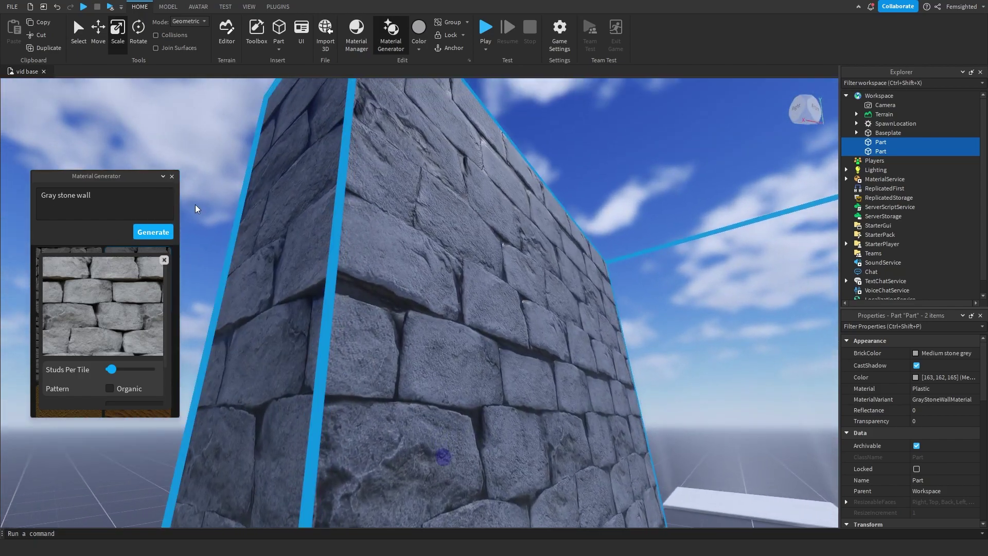
# Deselect the parts and examine the stone texture across the wall's faces and corner edges
pyautogui.click(196, 180)
pyautogui.click(303, 207)
pyautogui.press('w')
pyautogui.moveTo(273, 212); pyautogui.dragTo(274, 212, button='right')
pyautogui.press('s')
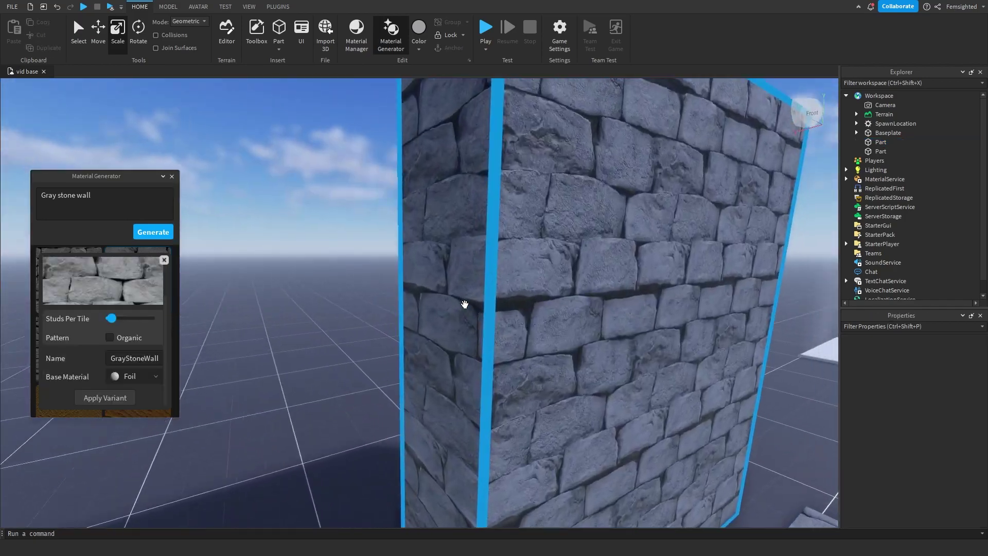
pyautogui.moveTo(359, 328); pyautogui.dragTo(359, 328, button='right')
pyautogui.moveTo(189, 317); pyautogui.dragTo(214, 324, button='right')
pyautogui.press('w')
pyautogui.press('s')
pyautogui.press('w')
pyautogui.press('a')
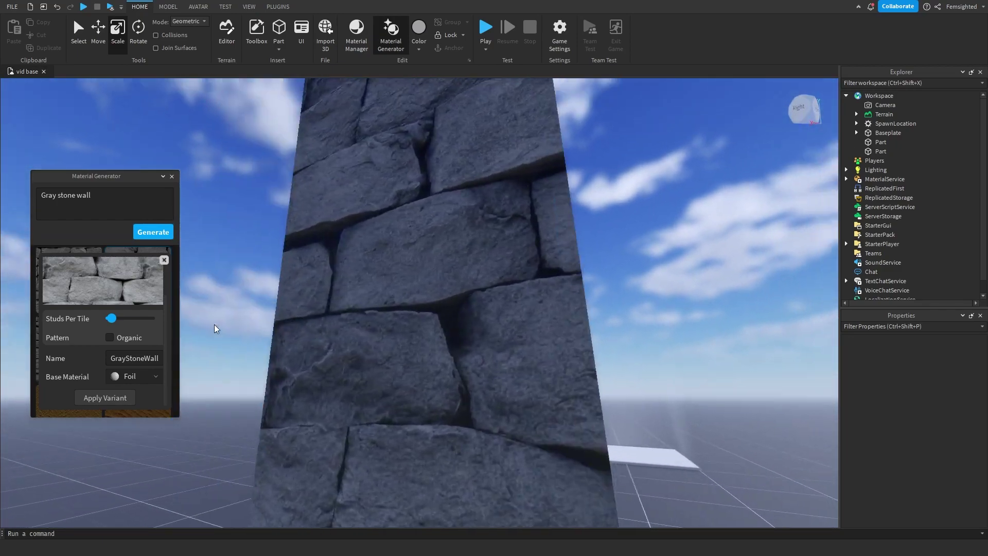
pyautogui.moveTo(221, 274); pyautogui.dragTo(222, 276, button='right')
pyautogui.press('d')
pyautogui.press('s')
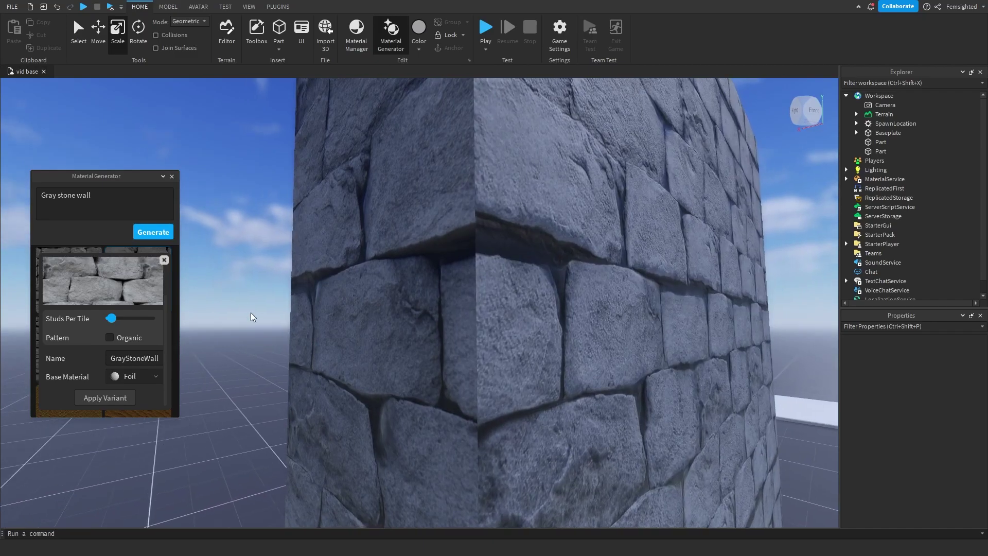
pyautogui.press('d')
pyautogui.moveTo(412, 230); pyautogui.dragTo(413, 231, button='right')
pyautogui.press('s')
pyautogui.press('w')
pyautogui.moveTo(503, 181); pyautogui.dragTo(503, 177, button='right')
pyautogui.press('w')
# Generate materials from the prompt "Cobblestone path" for the floor slab and preview the rounded cobblestone variation on it
pyautogui.click(404, 231)
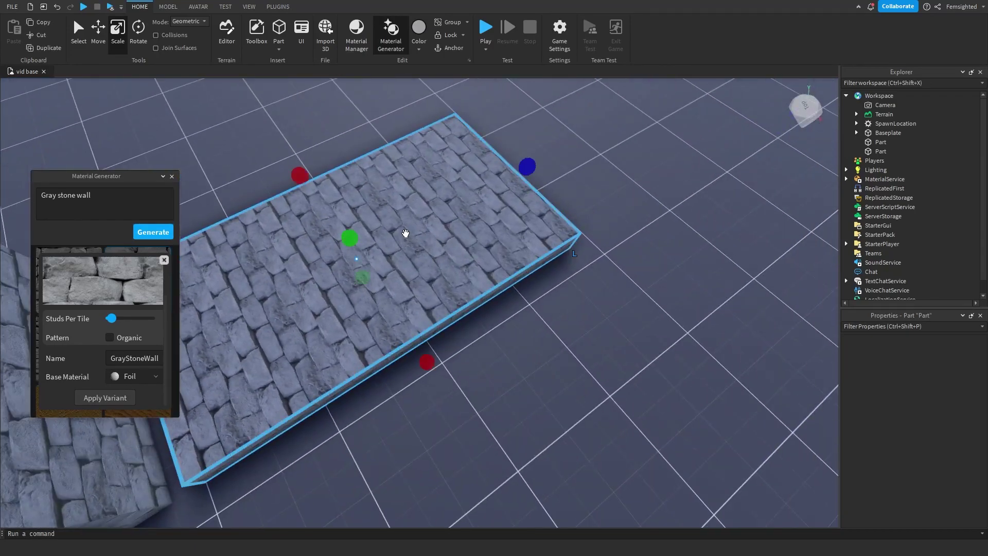
pyautogui.moveTo(403, 230); pyautogui.dragTo(432, 227, button='right')
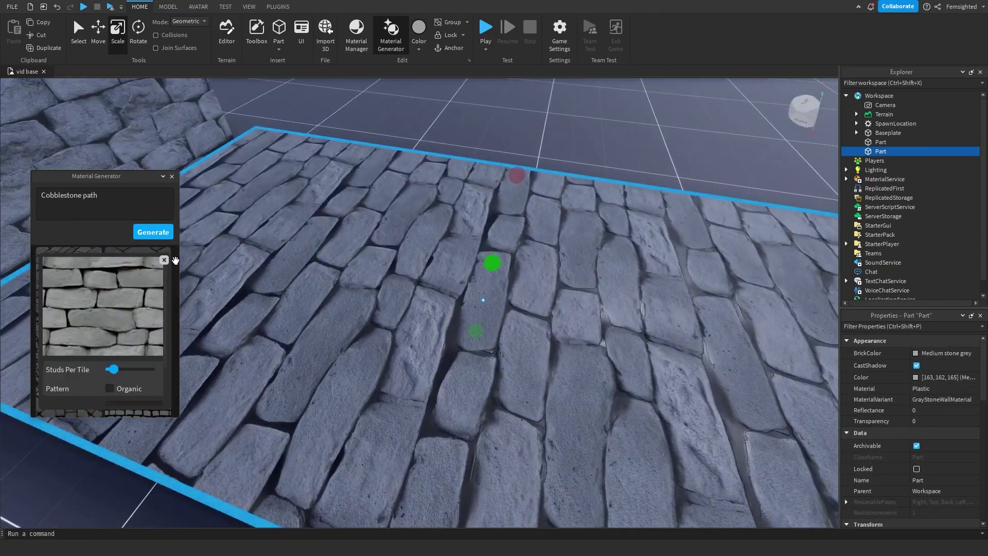
pyautogui.click(164, 260)
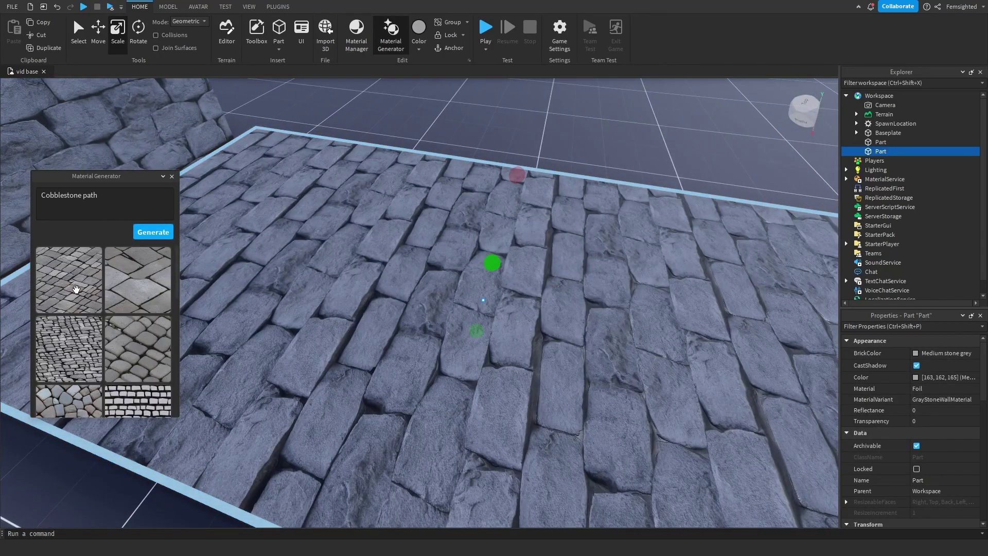
pyautogui.click(143, 348)
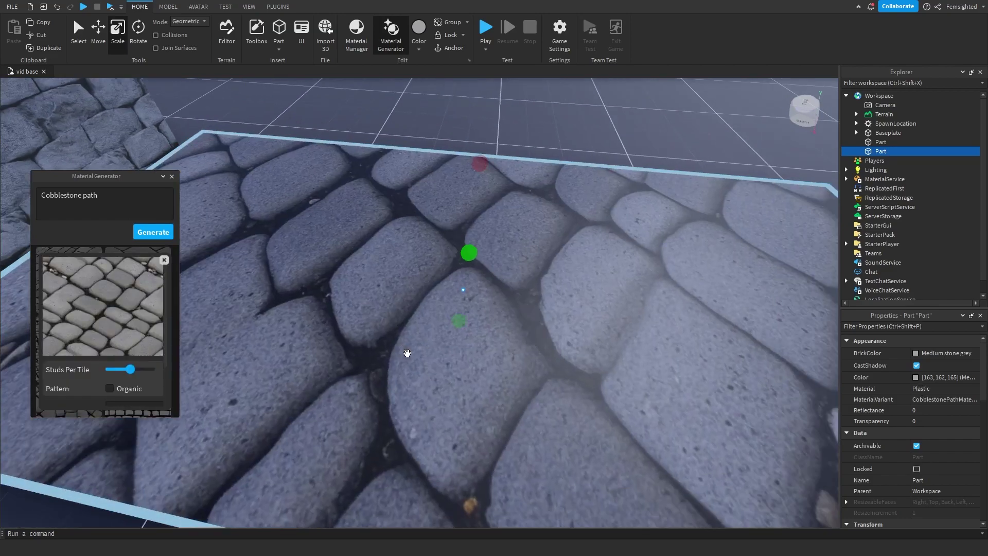
pyautogui.scroll(-3, 285, 340)
# Lower the rounded cobblestone's Studs Per Tile to near the minimum and compare the Organic pattern, leaving it off
pyautogui.moveTo(128, 370); pyautogui.dragTo(114, 369)
pyautogui.moveTo(319, 357)
pyautogui.mouseDown(button='right')
pyautogui.moveTo(304, 358)
pyautogui.moveTo(324, 372)
pyautogui.mouseUp(button='right')
pyautogui.click(110, 389)
pyautogui.click(112, 389)
pyautogui.press('w')
pyautogui.press('s')
pyautogui.press('a')
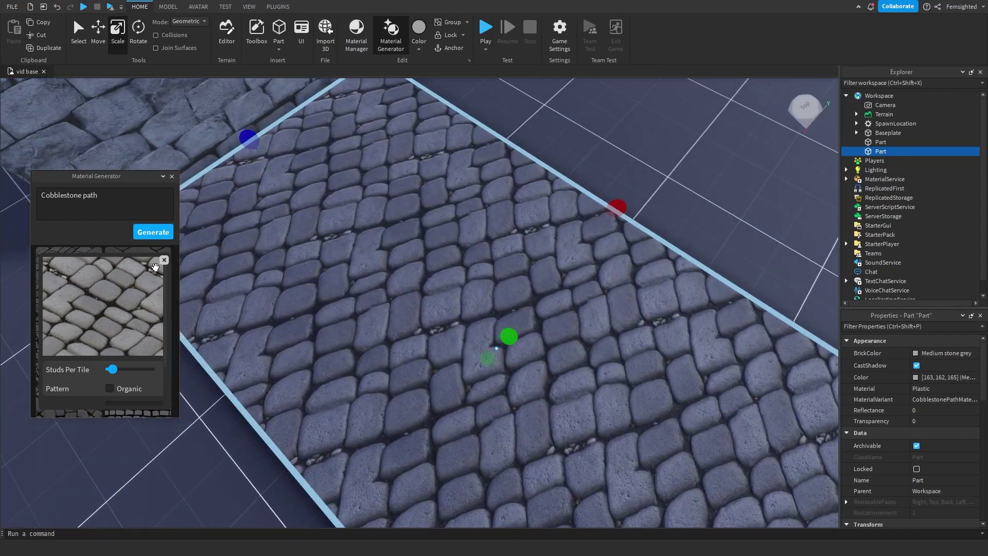
# Preview the large angular paving variation on the floor slab with a reduced Studs Per Tile
pyautogui.click(164, 260)
pyautogui.click(132, 287)
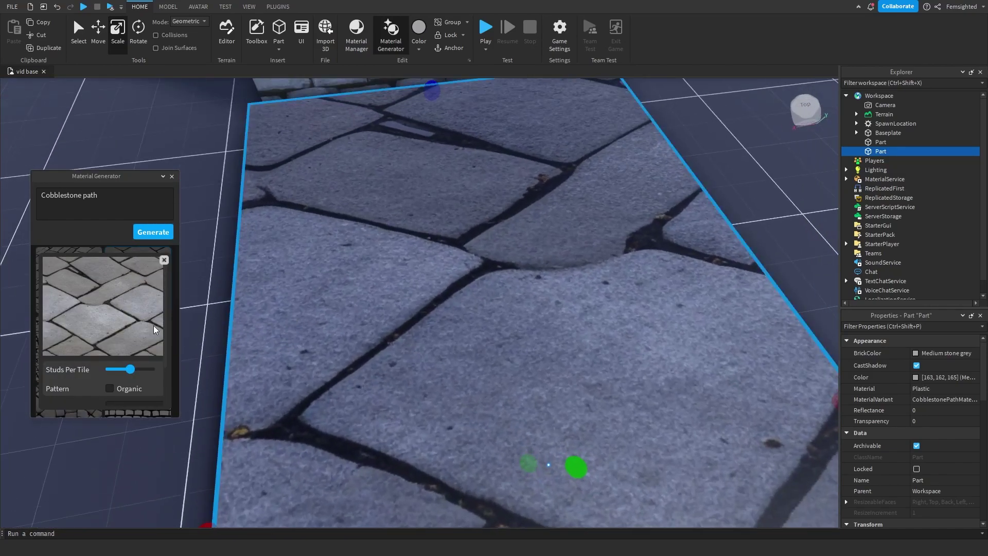
pyautogui.moveTo(130, 370); pyautogui.dragTo(115, 371)
pyautogui.moveTo(264, 340); pyautogui.dragTo(265, 337, button='right')
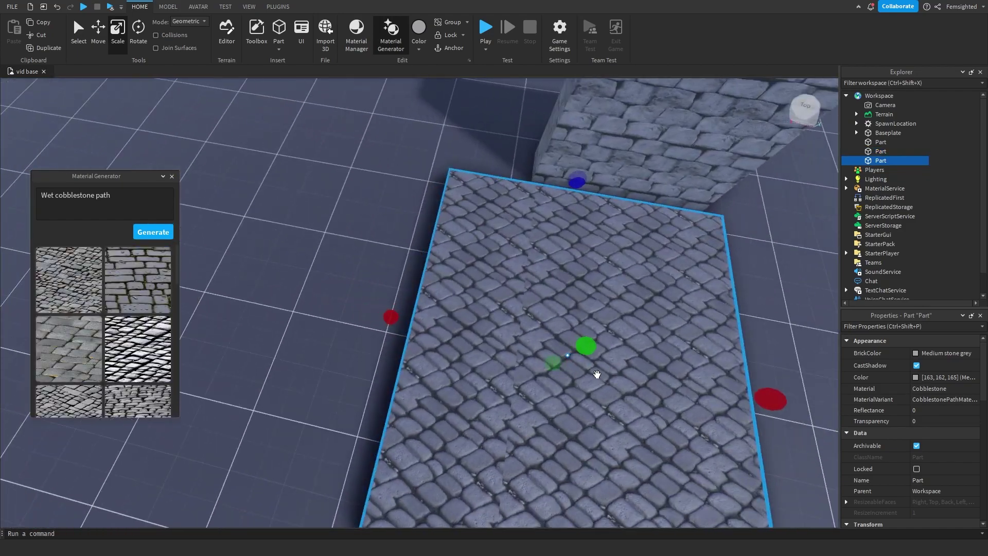
# Resize the duplicated cobblestone slab into a wide slab lying alongside the original one
pyautogui.moveTo(760, 399); pyautogui.dragTo(519, 367)
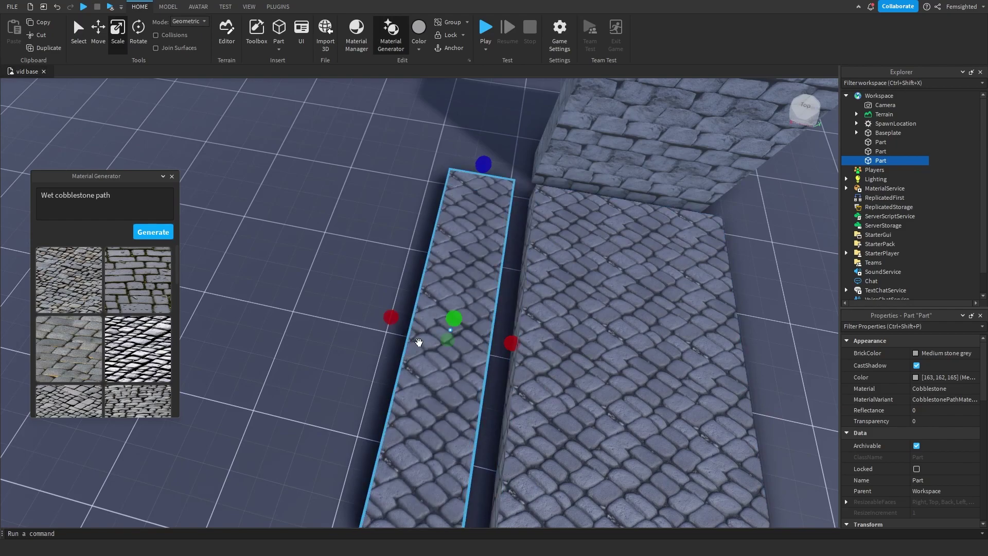
pyautogui.press('a')
pyautogui.moveTo(393, 318); pyautogui.dragTo(486, 302)
pyautogui.press('s')
pyautogui.press('d')
pyautogui.moveTo(486, 301); pyautogui.dragTo(446, 418, button='middle')
pyautogui.moveTo(443, 423); pyautogui.dragTo(419, 379, button='right')
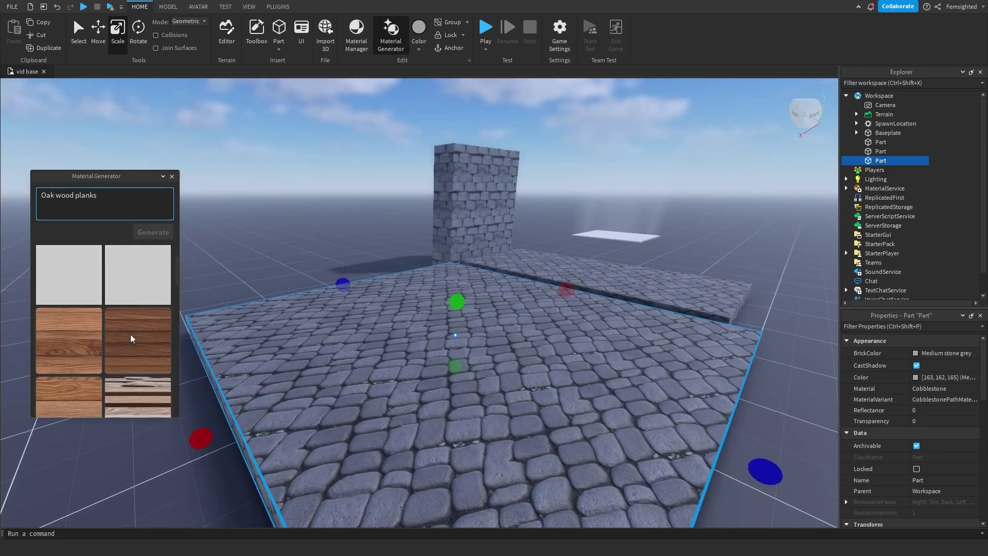
# Preview the light-and-dark striped variation of the "Oak wood planks" prompt on the wide slab
pyautogui.scroll(-3, 131, 335)
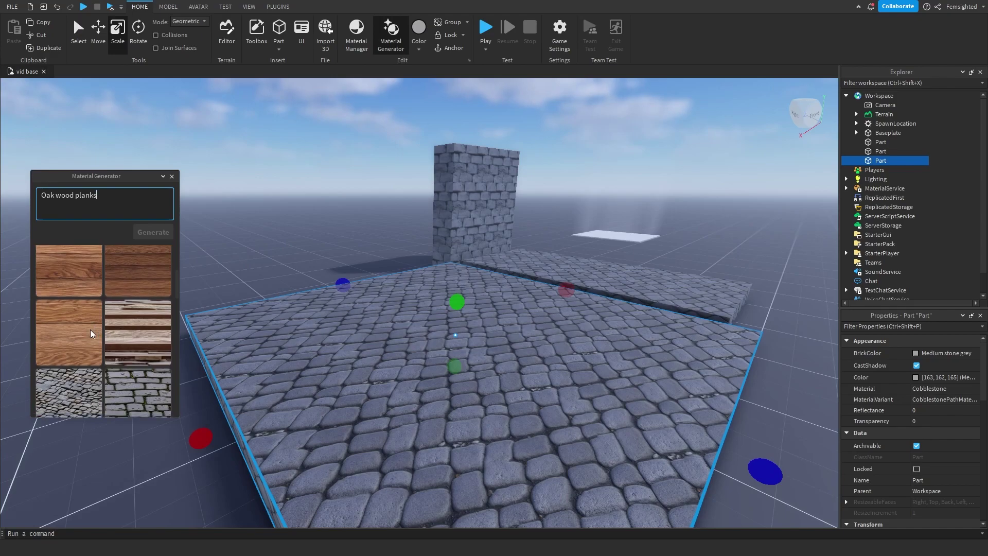
pyautogui.click(137, 332)
pyautogui.scroll(5, 437, 364)
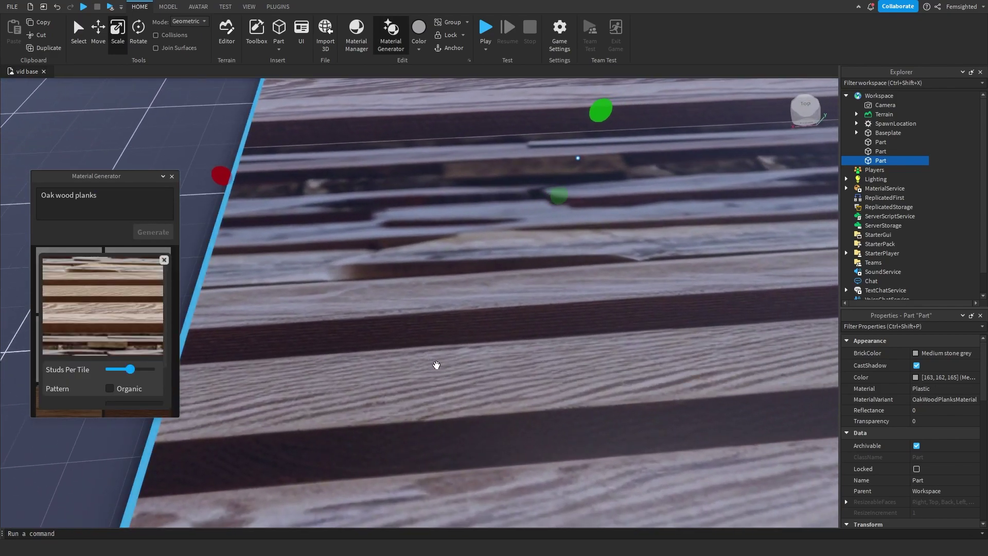
pyautogui.scroll(-2, 437, 364)
pyautogui.moveTo(436, 365); pyautogui.dragTo(437, 365, button='right')
# Lower the Studs Per Tile of the horizontal-grain oak plank variation and inspect it on the wide slab
pyautogui.moveTo(430, 372); pyautogui.dragTo(430, 373, button='right')
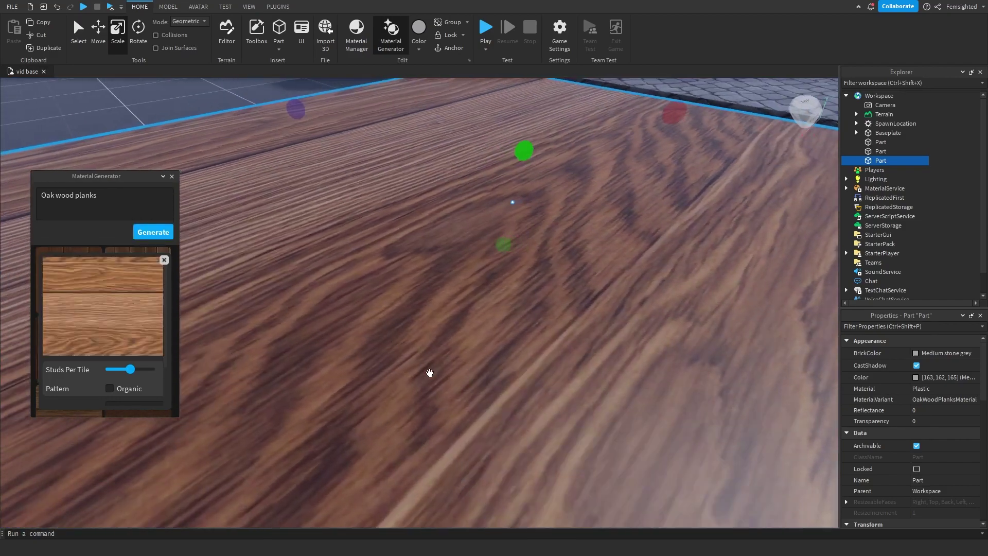
pyautogui.moveTo(131, 369); pyautogui.dragTo(114, 370)
pyautogui.moveTo(363, 345); pyautogui.dragTo(364, 345, button='right')
pyautogui.moveTo(454, 335); pyautogui.dragTo(454, 335, button='right')
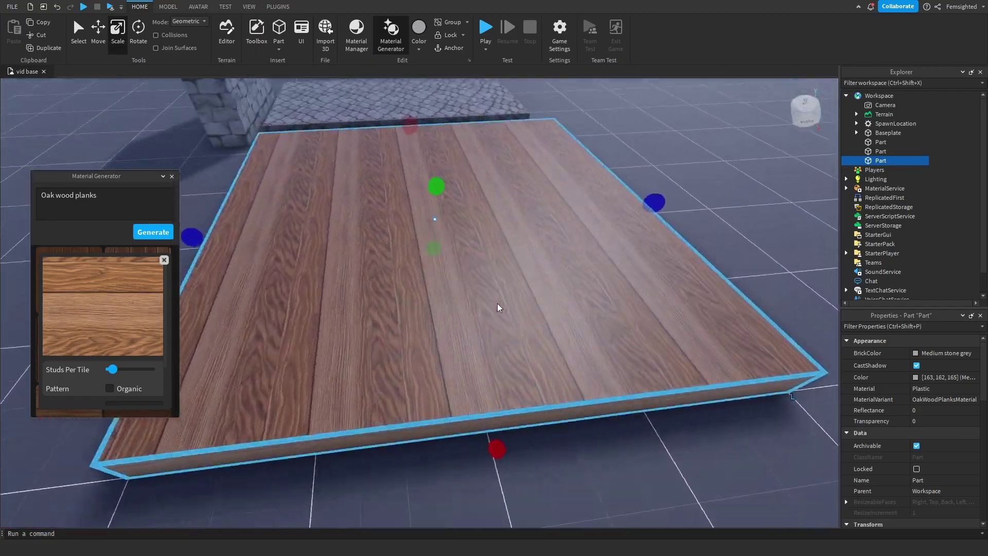
pyautogui.moveTo(497, 304); pyautogui.dragTo(497, 305, button='right')
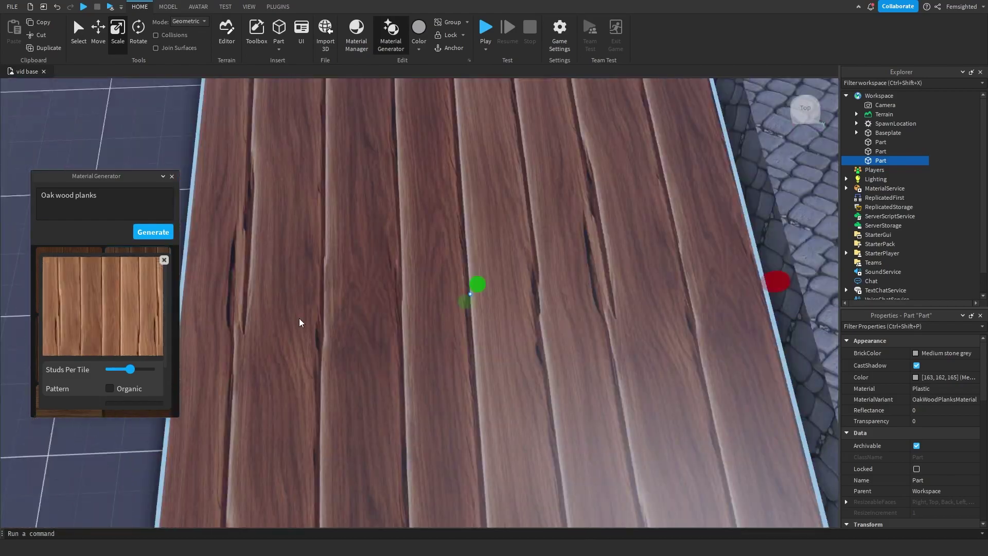
# Preview the smooth three-board oak variation on the wide slab with Studs Per Tile lowered to near the minimum
pyautogui.moveTo(298, 318); pyautogui.dragTo(215, 345, button='right')
pyautogui.moveTo(129, 372); pyautogui.dragTo(109, 377)
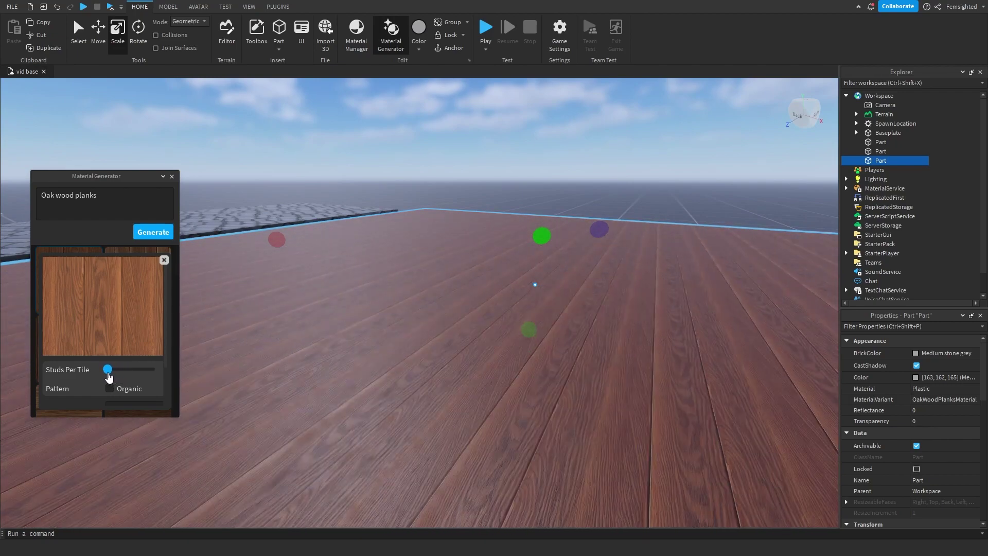
pyautogui.moveTo(239, 382); pyautogui.dragTo(240, 369, button='right')
pyautogui.scroll(-3, 574, 242)
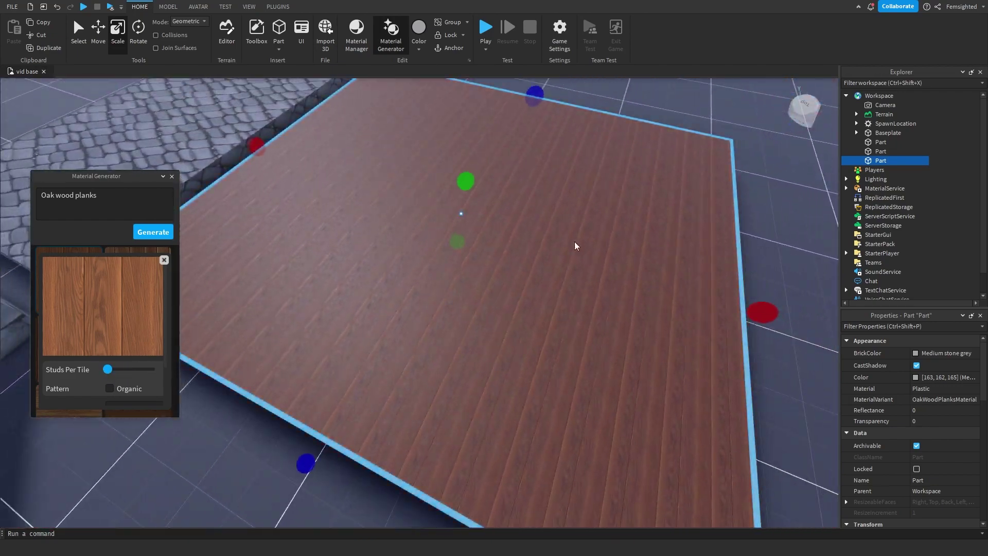
# Compare the Organic pattern on the oak-planked slab, leaving it off
pyautogui.scroll(3, 304, 320)
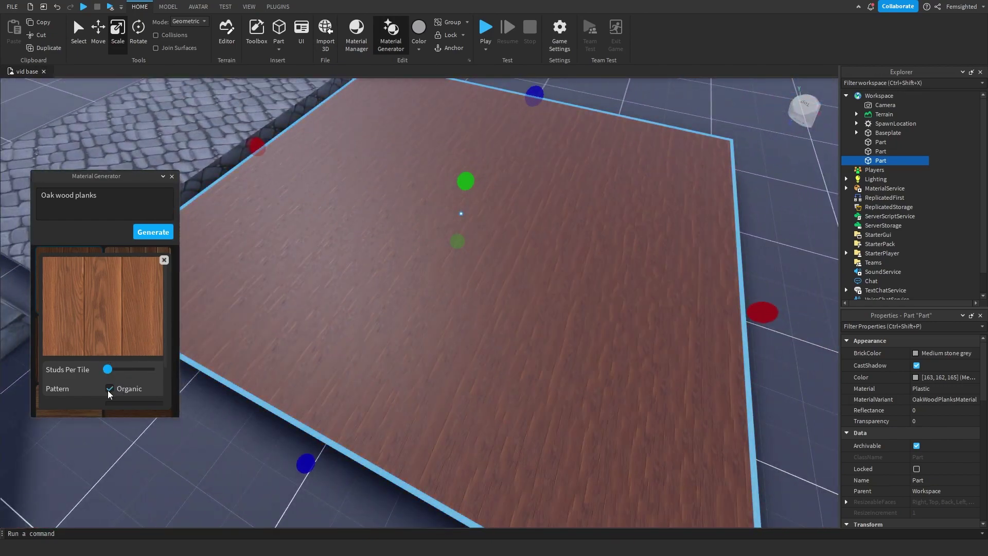
pyautogui.moveTo(403, 350); pyautogui.dragTo(438, 329, button='right')
pyautogui.scroll(-4, 465, 327)
pyautogui.scroll(2, 282, 316)
pyautogui.scroll(-2, 168, 277)
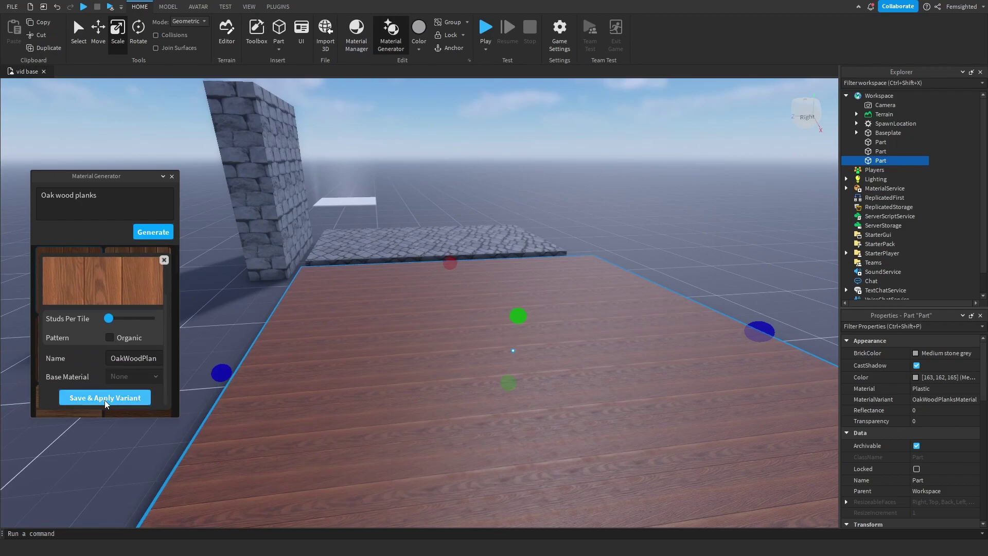
# Set the oak variant's base material to WoodPlanks, then save and apply it to the wide slab
pyautogui.click(113, 379)
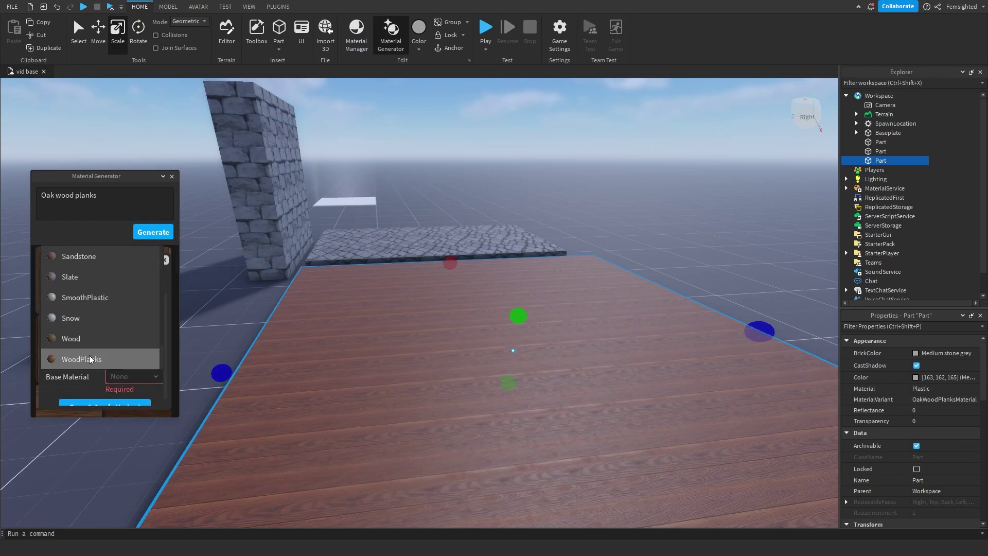
pyautogui.click(89, 357)
pyautogui.moveTo(293, 353); pyautogui.dragTo(295, 350, button='right')
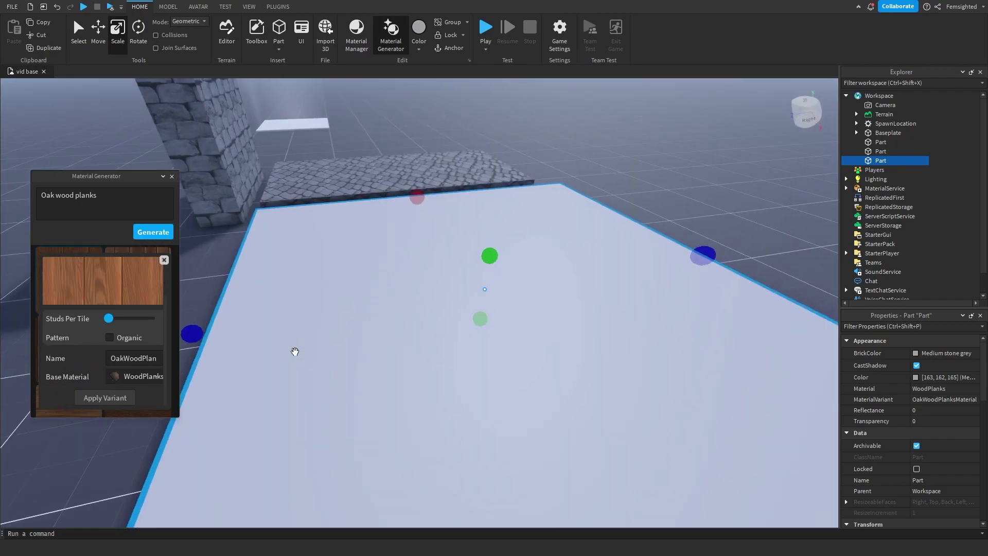
pyautogui.scroll(-3, 263, 360)
# Deselect the slab and examine its oak plank surface up close and beside the stone parts
pyautogui.click(637, 222)
pyautogui.moveTo(638, 218); pyautogui.dragTo(593, 207, button='right')
pyautogui.press('w')
pyautogui.press('s')
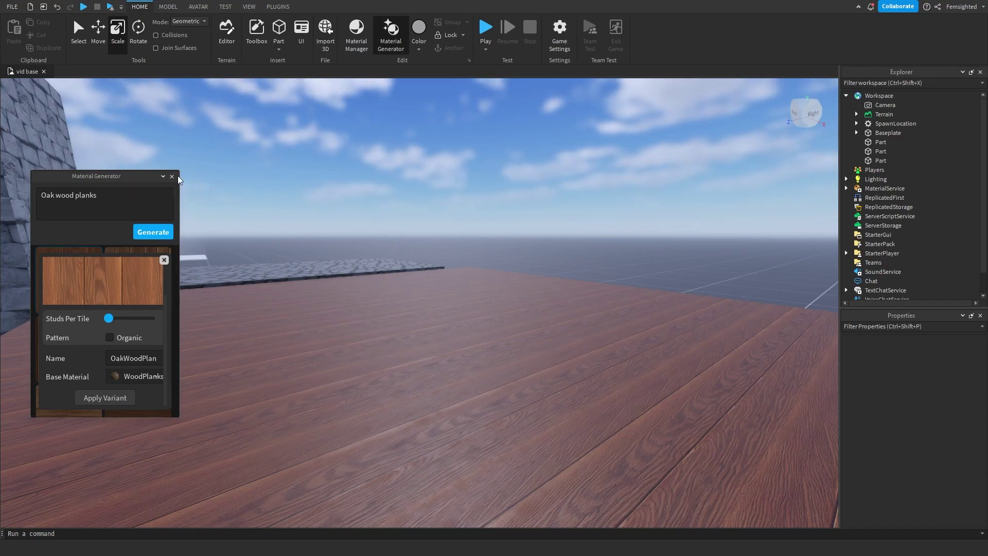
pyautogui.moveTo(212, 181); pyautogui.dragTo(211, 182, button='right')
pyautogui.press('s')
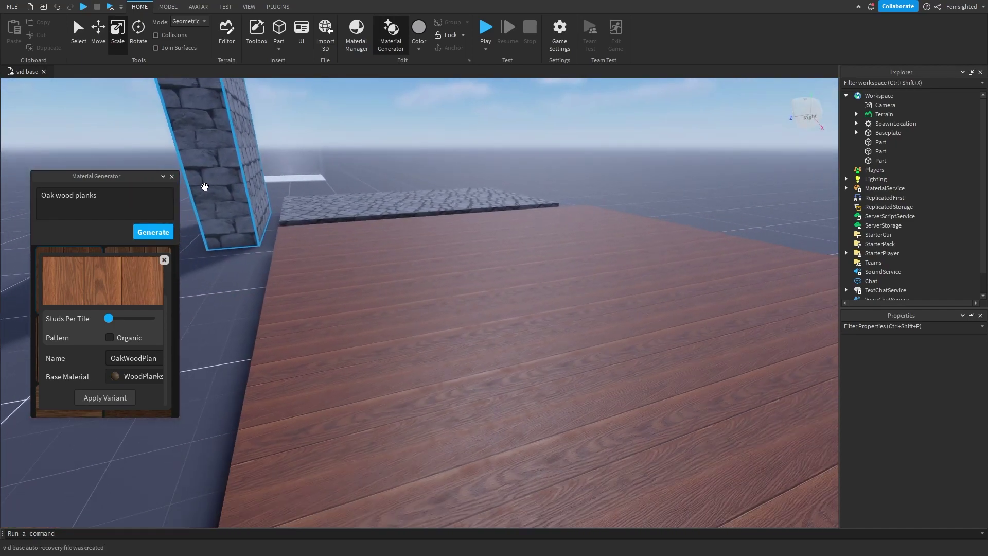
pyautogui.scroll(2, 153, 273)
# Close the oak variant's details to return to the generated variations and view the finished plank floor
pyautogui.click(164, 260)
pyautogui.moveTo(280, 273); pyautogui.dragTo(304, 216, button='right')
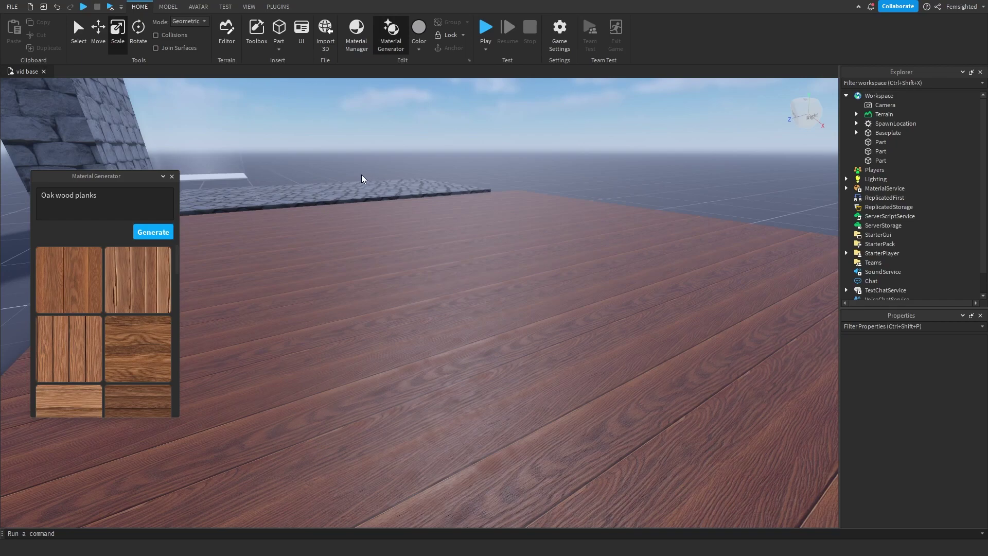
pyautogui.scroll(3, 353, 189)
pyautogui.moveTo(361, 175); pyautogui.dragTo(366, 196, button='right')
pyautogui.scroll(-1, 353, 188)
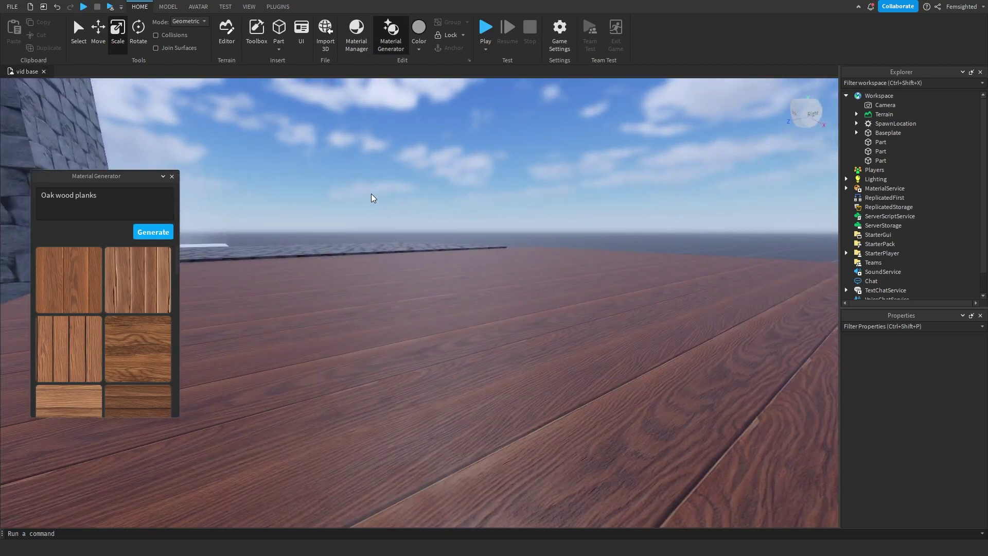